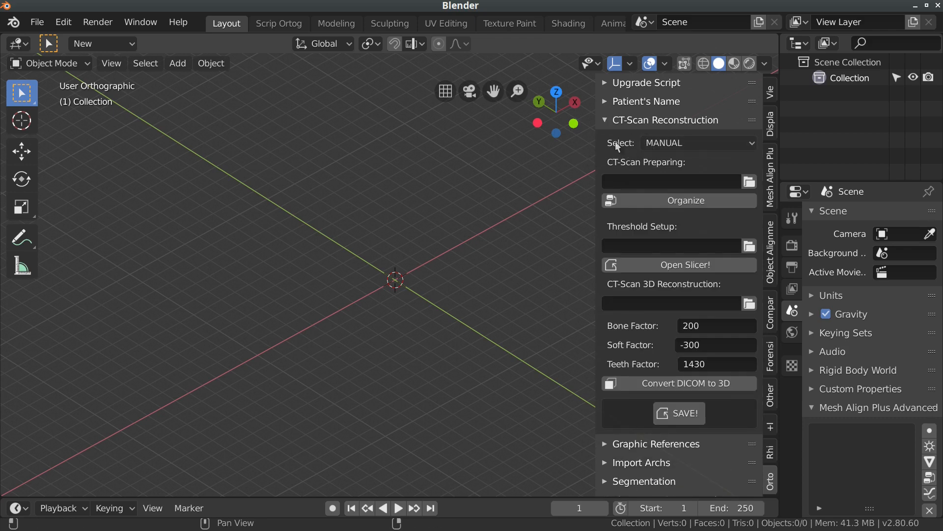
# Set the CT-scan reconstruction mode to VOXEL-FULL SLICER! and organize the DICOM files in the "000 - ok" folder
pyautogui.click(681, 147)
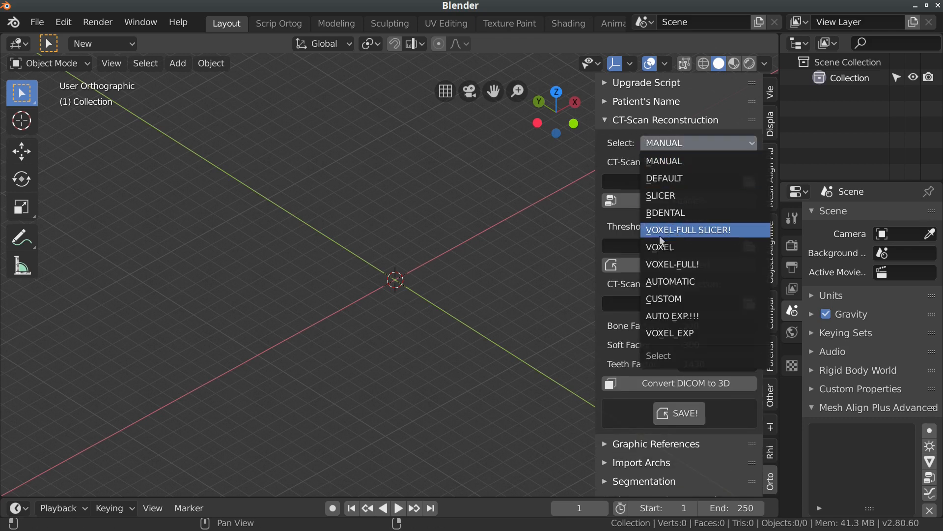
pyautogui.click(700, 231)
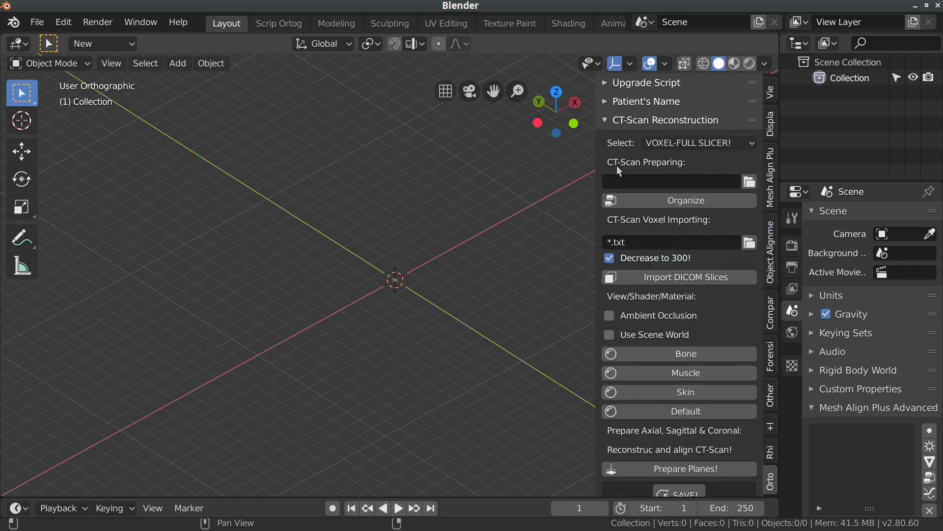
pyautogui.click(749, 183)
pyautogui.scroll(-3, 89, 160)
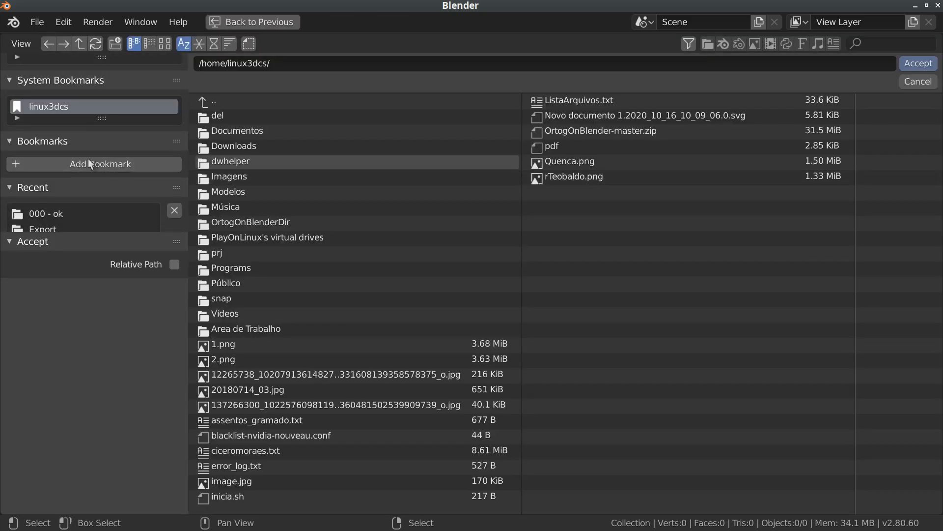
pyautogui.click(54, 213)
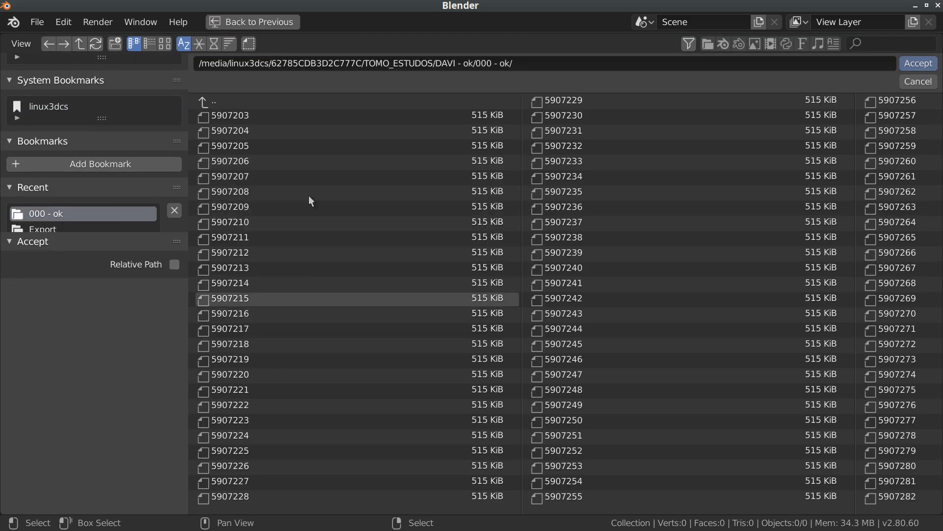
pyautogui.click(916, 63)
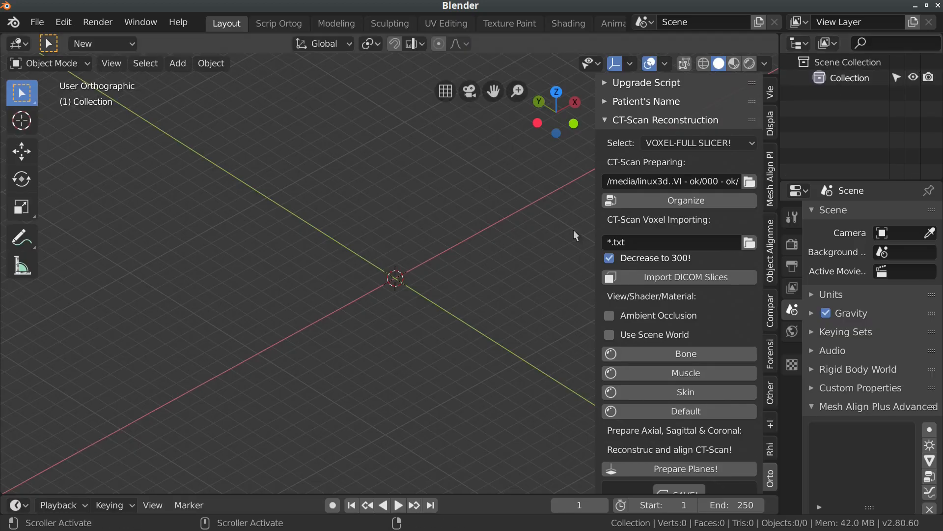
pyautogui.click(680, 202)
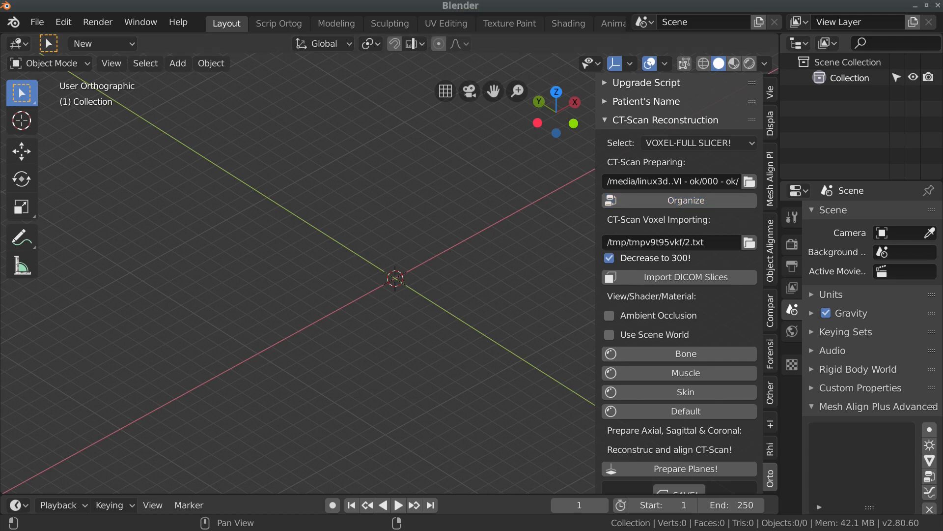
# Review the organized DICOM series in the terminal, checking slice numbers, descriptions and the file chosen for import
pyautogui.moveTo(942, 107); pyautogui.dragTo(321, 156)
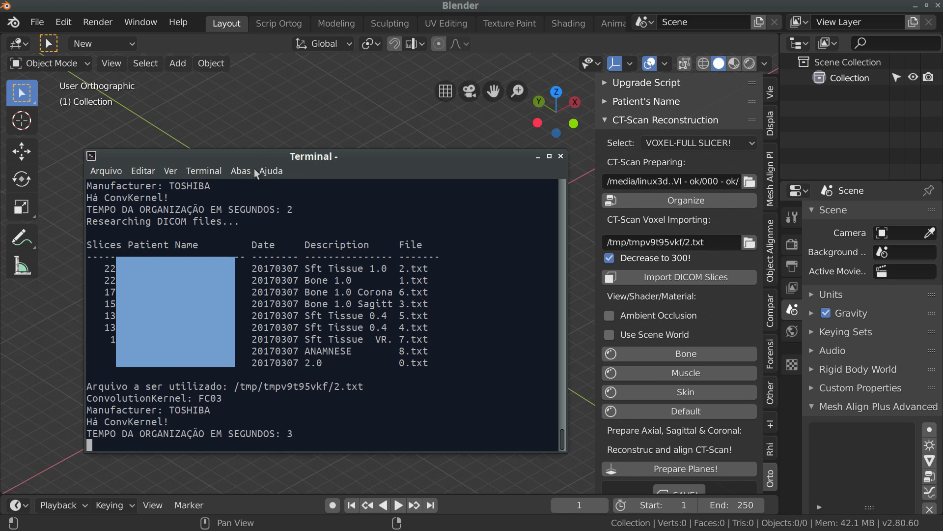
pyautogui.moveTo(264, 162); pyautogui.dragTo(254, 161)
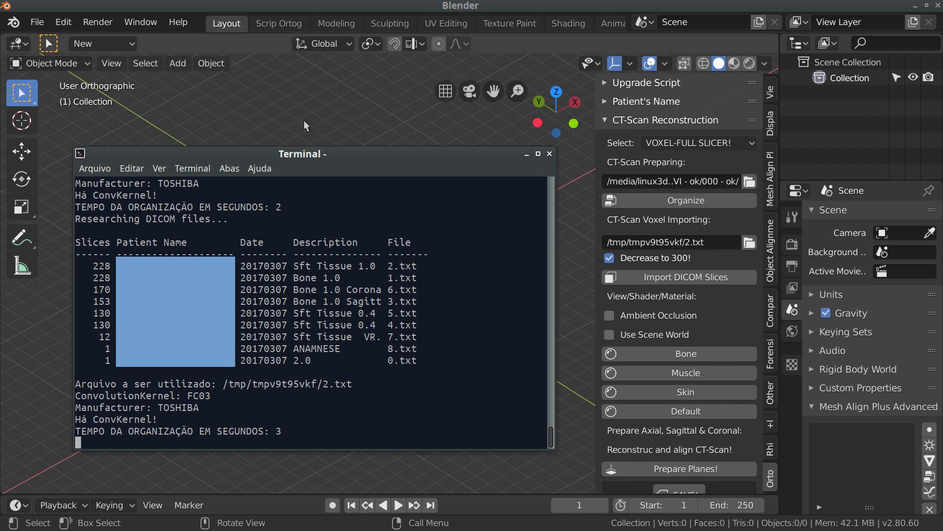
pyautogui.moveTo(307, 159); pyautogui.dragTo(329, 154)
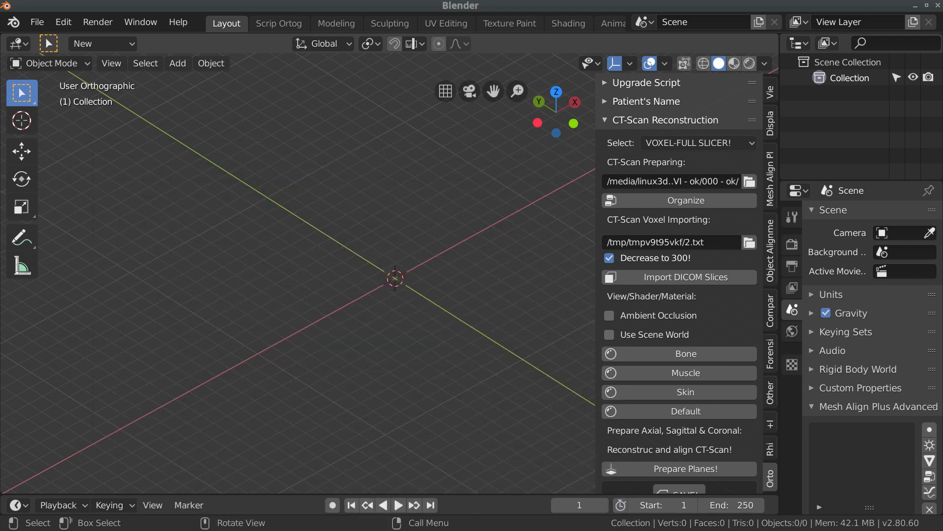
# Import the DICOM slices of the selected series as voxel volumes, following the conversion in the terminal
pyautogui.click(664, 276)
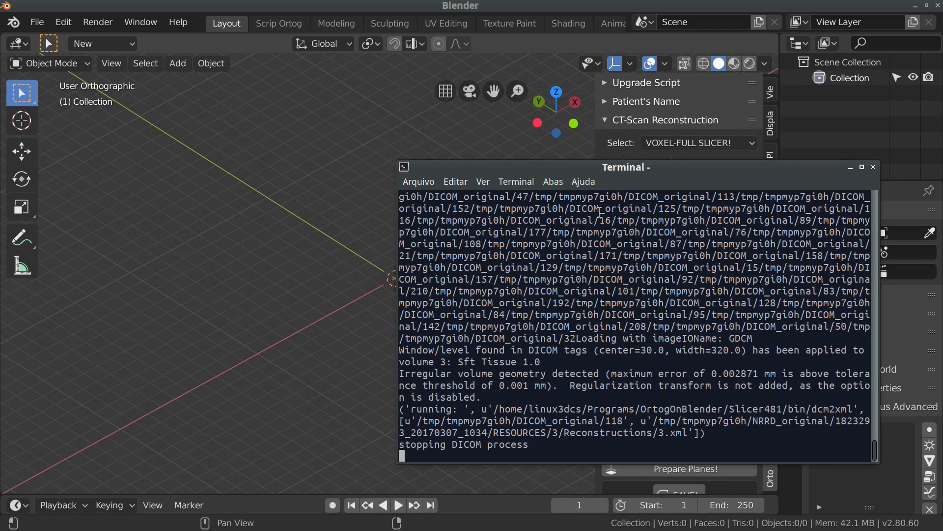
pyautogui.moveTo(572, 173); pyautogui.dragTo(584, 170)
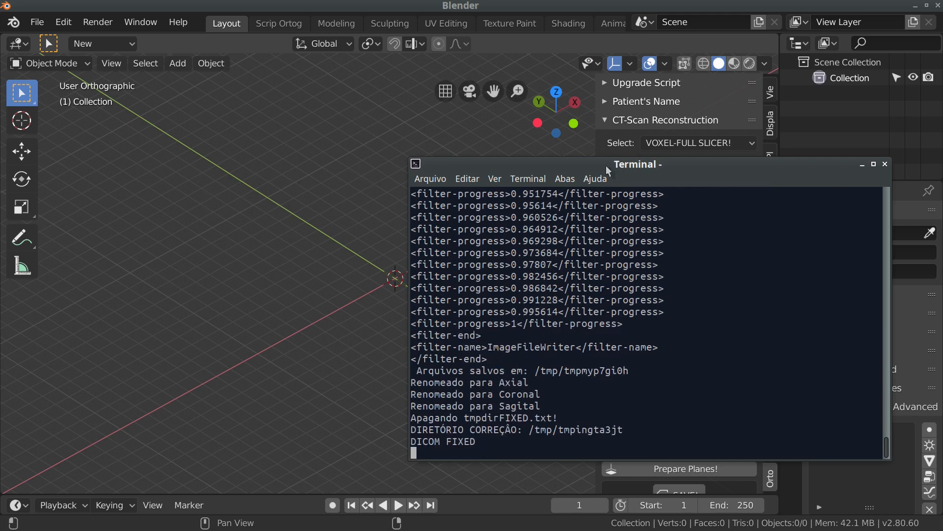
pyautogui.moveTo(608, 168); pyautogui.dragTo(402, 529)
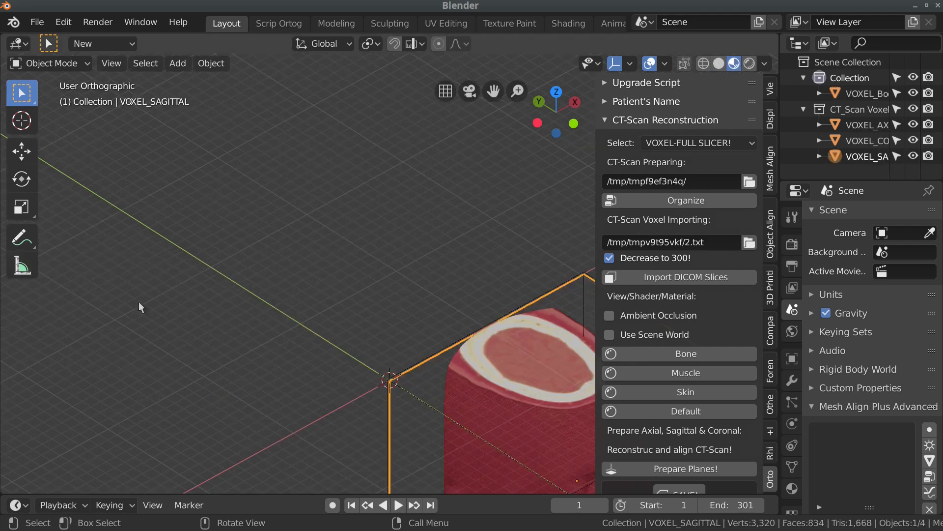
# Enlarge the outliner to show full object names and hide VOXEL_SAGITTAL and VOXEL_CORONAL
pyautogui.moveTo(332, 355); pyautogui.dragTo(234, 270, button='middle')
pyautogui.moveTo(362, 356); pyautogui.dragTo(336, 343, button='middle')
pyautogui.keyDown('shift'); pyautogui.moveTo(367, 355); pyautogui.dragTo(343, 337, button='middle'); pyautogui.keyUp('shift')
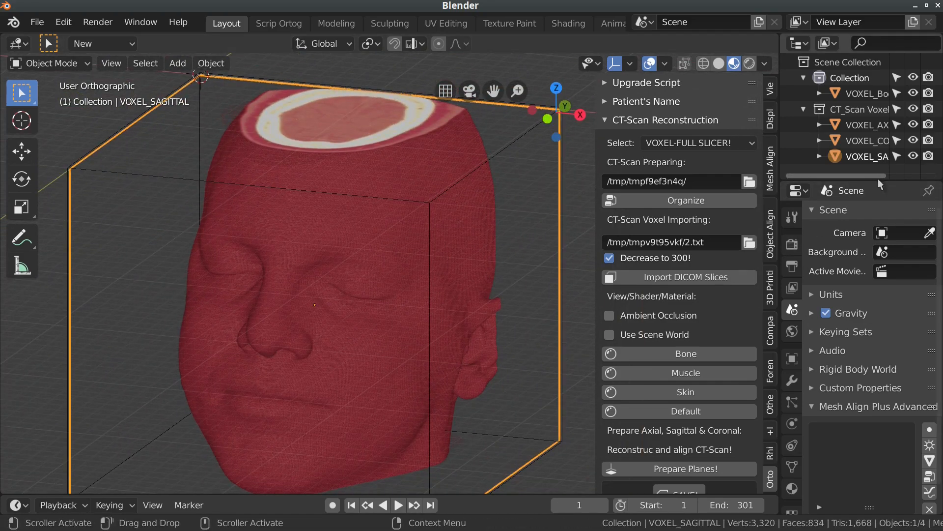
pyautogui.moveTo(879, 183); pyautogui.dragTo(835, 236)
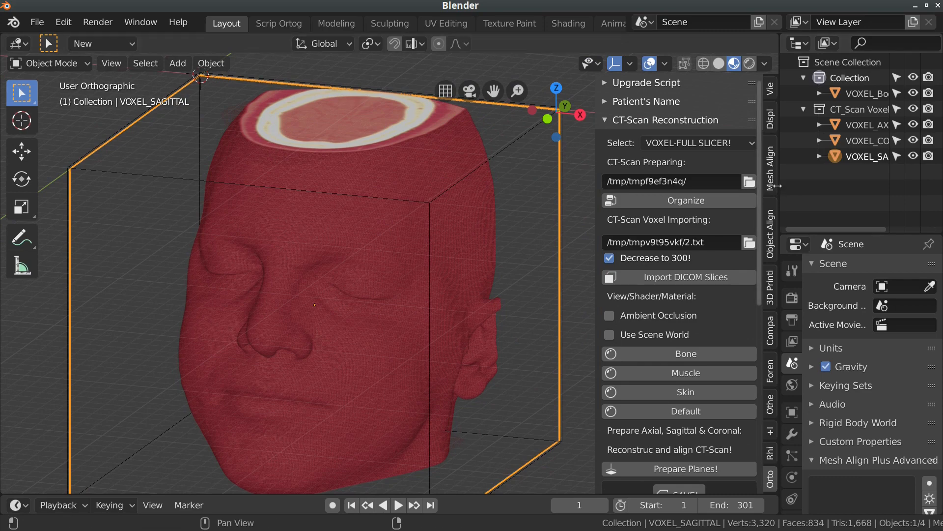
pyautogui.moveTo(779, 187); pyautogui.dragTo(728, 187)
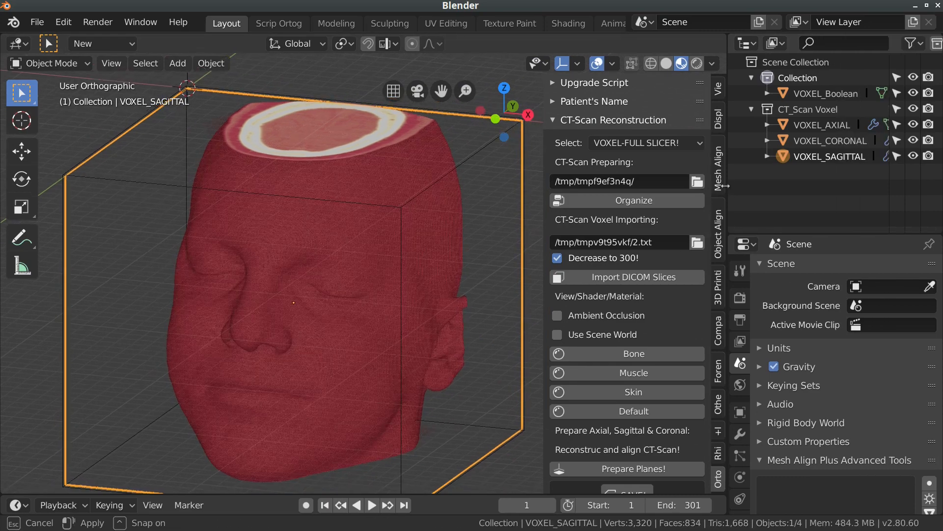
pyautogui.click(914, 157)
pyautogui.click(913, 141)
# Inspect the axial slices of the face up close and enable Ambient Occlusion, leaving Use Scene World off
pyautogui.moveTo(325, 273); pyautogui.dragTo(230, 309, button='middle')
pyautogui.scroll(2, 290, 325)
pyautogui.keyDown('shift'); pyautogui.moveTo(305, 338); pyautogui.dragTo(354, 292, button='middle'); pyautogui.keyUp('shift')
pyautogui.moveTo(355, 292); pyautogui.dragTo(275, 261, button='middle')
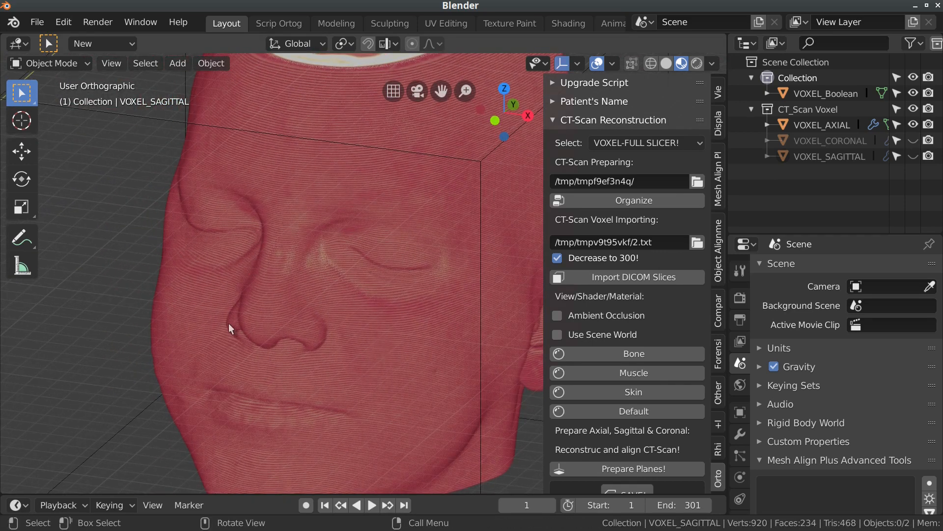
pyautogui.moveTo(182, 219); pyautogui.dragTo(210, 266, button='middle')
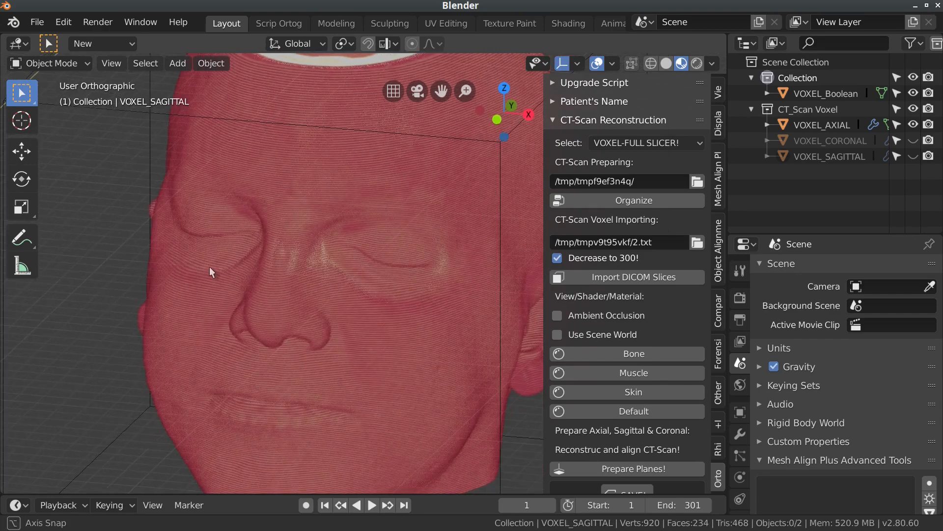
pyautogui.click(557, 334)
pyautogui.click(557, 335)
pyautogui.click(558, 316)
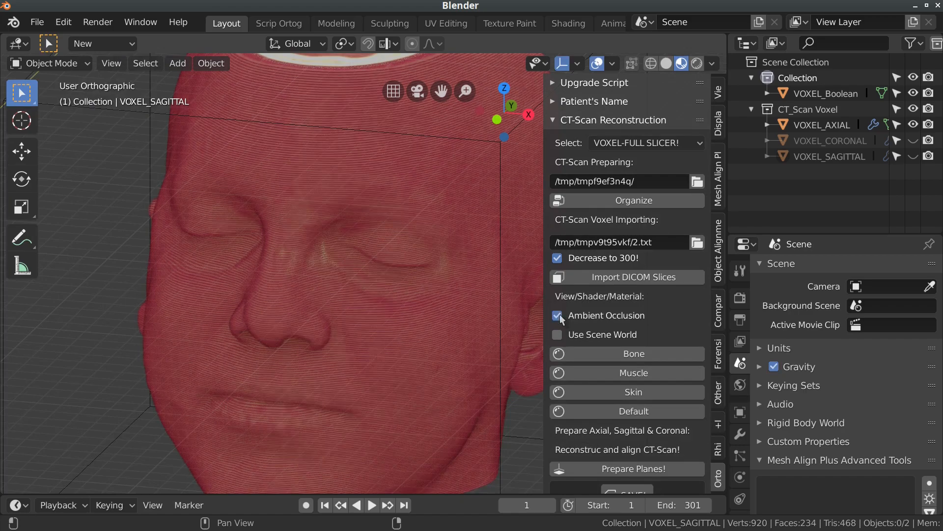
# Compare the shading of the voxel face with Ambient Occlusion off and on from two angles
pyautogui.click(559, 315)
pyautogui.click(559, 315)
pyautogui.click(558, 315)
pyautogui.click(559, 314)
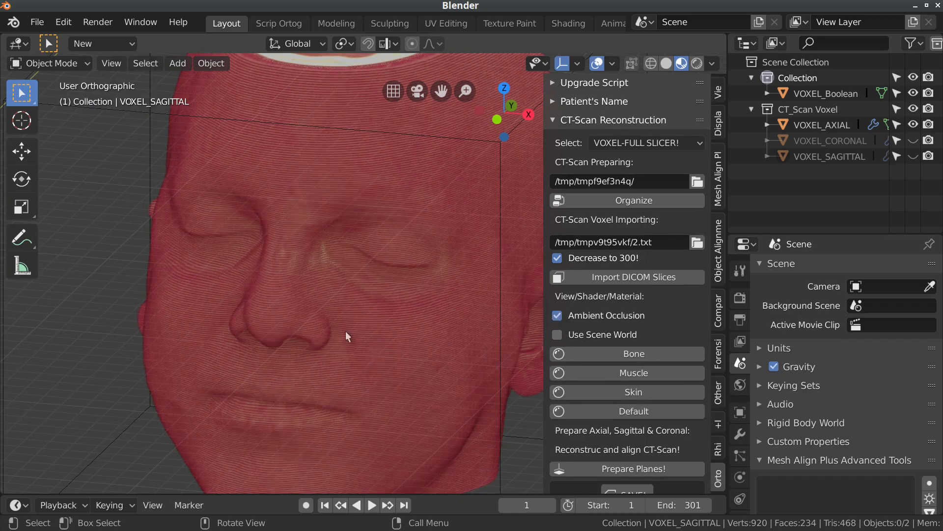
pyautogui.moveTo(346, 331)
pyautogui.mouseDown(button='middle')
pyautogui.moveTo(338, 322)
pyautogui.moveTo(340, 338)
pyautogui.mouseUp(button='middle')
pyautogui.click(558, 314)
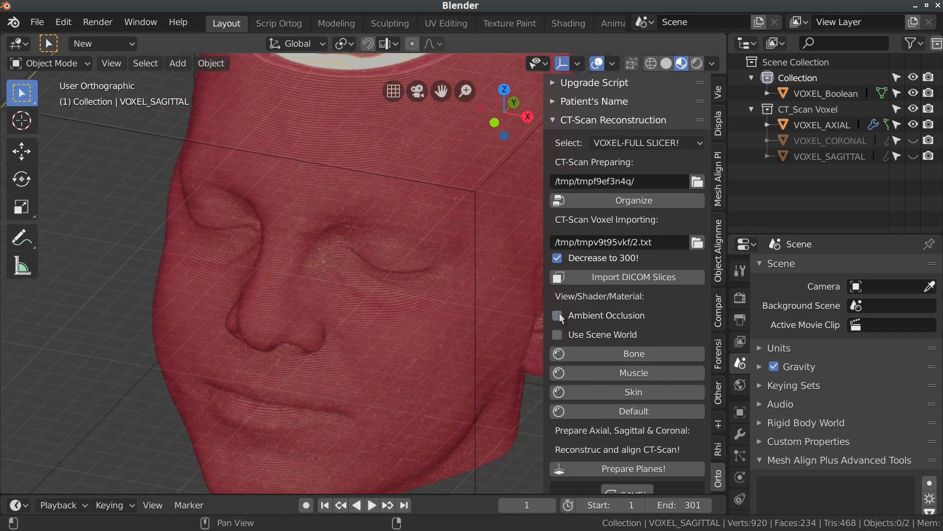
pyautogui.click(558, 314)
pyautogui.click(559, 314)
pyautogui.click(558, 314)
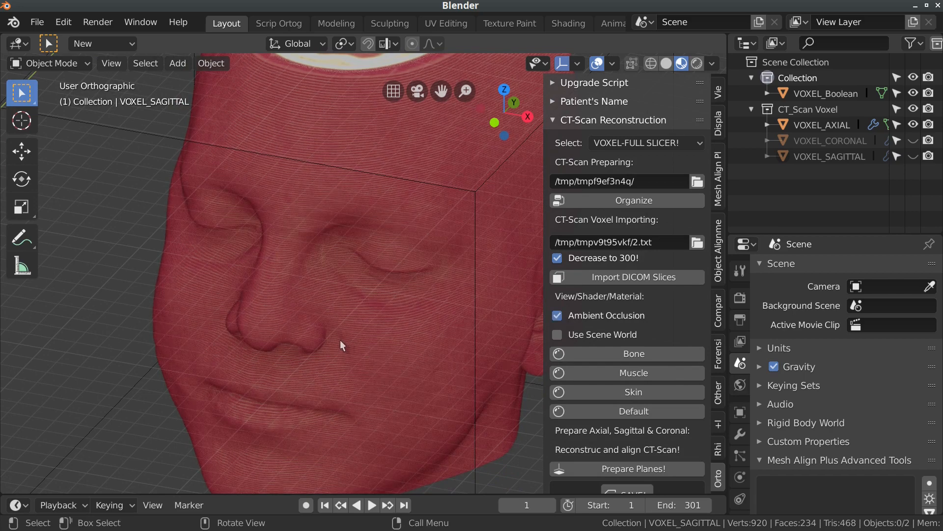
# Enable Use Scene World for the viewport, comparing the neck section with it off and on
pyautogui.moveTo(342, 346); pyautogui.dragTo(302, 397, button='middle')
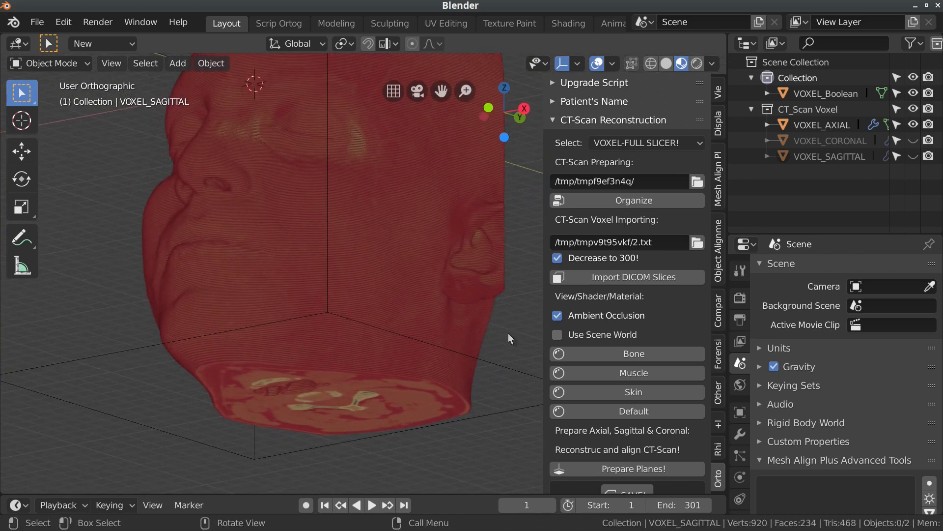
pyautogui.click(559, 334)
pyautogui.moveTo(314, 344)
pyautogui.mouseDown(button='middle')
pyautogui.moveTo(305, 347)
pyautogui.moveTo(314, 339)
pyautogui.mouseUp(button='middle')
pyautogui.click(557, 334)
pyautogui.click(557, 334)
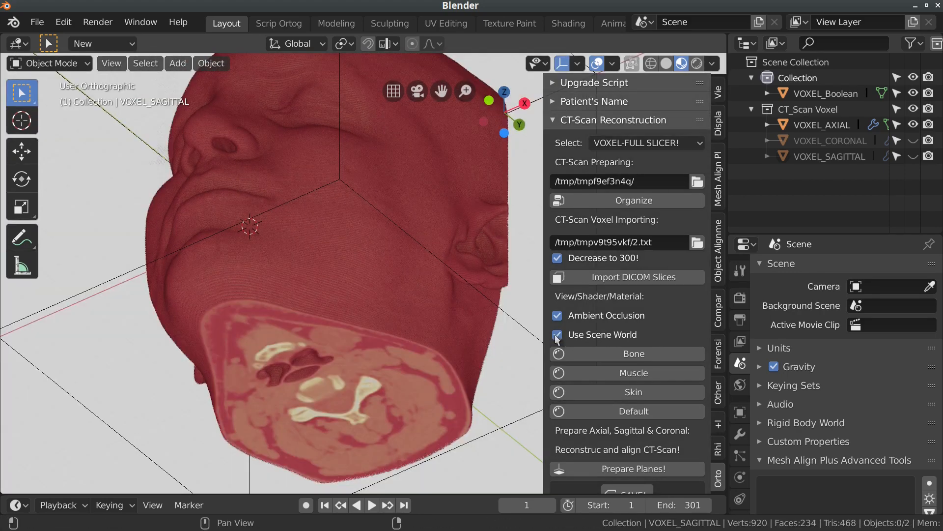
pyautogui.click(557, 334)
pyautogui.click(556, 334)
pyautogui.moveTo(332, 335); pyautogui.dragTo(367, 233, button='middle')
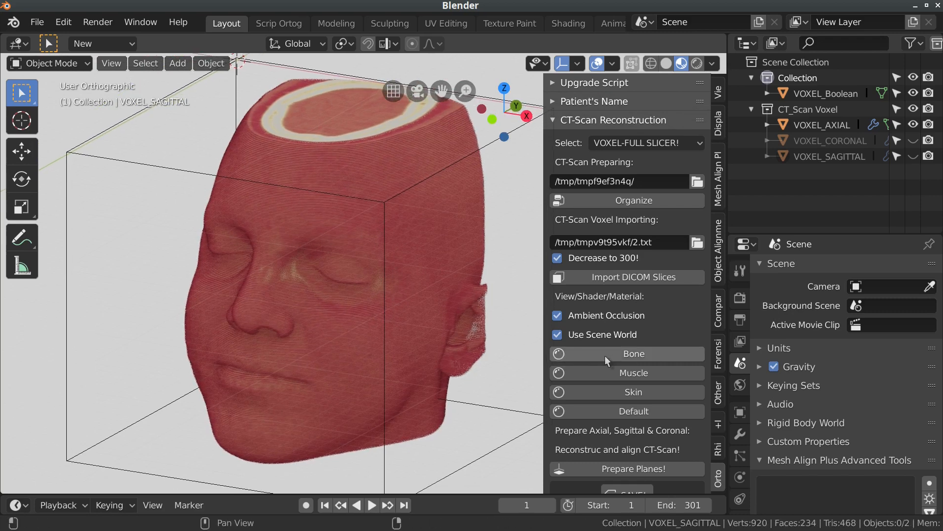
# Apply the Bone material to the voxel head and compare the skull with Ambient Occlusion off and on
pyautogui.click(630, 355)
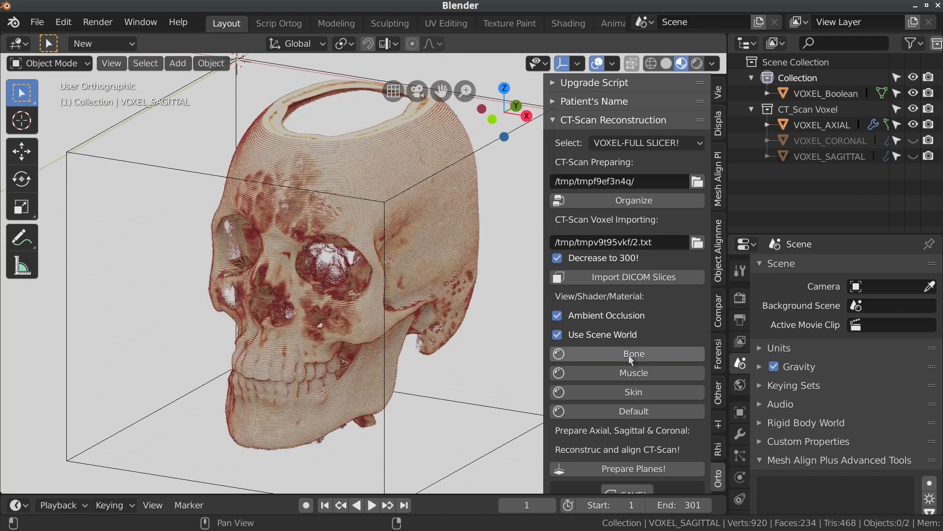
pyautogui.moveTo(269, 326); pyautogui.dragTo(264, 322, button='middle')
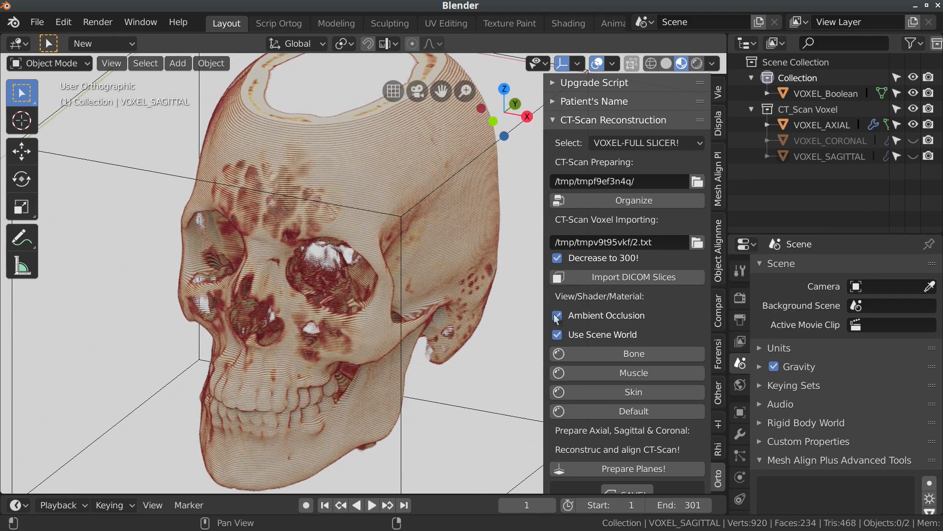
pyautogui.click(557, 316)
pyautogui.click(557, 316)
pyautogui.click(557, 315)
pyautogui.click(557, 316)
pyautogui.click(557, 316)
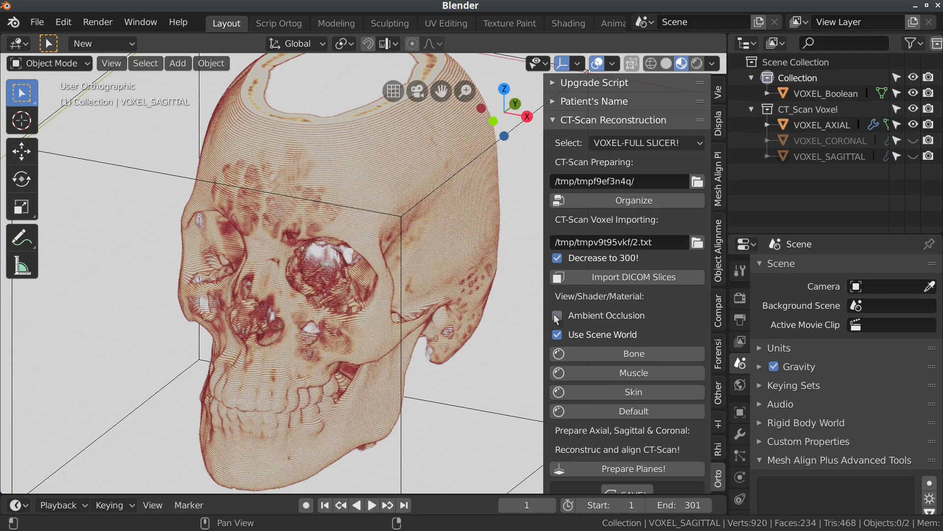
pyautogui.click(557, 316)
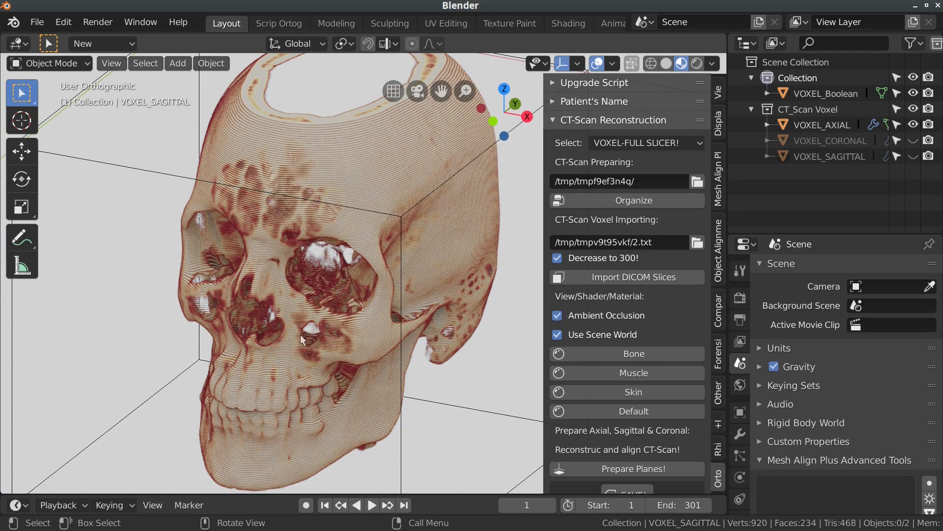
pyautogui.moveTo(300, 334); pyautogui.dragTo(421, 374, button='middle')
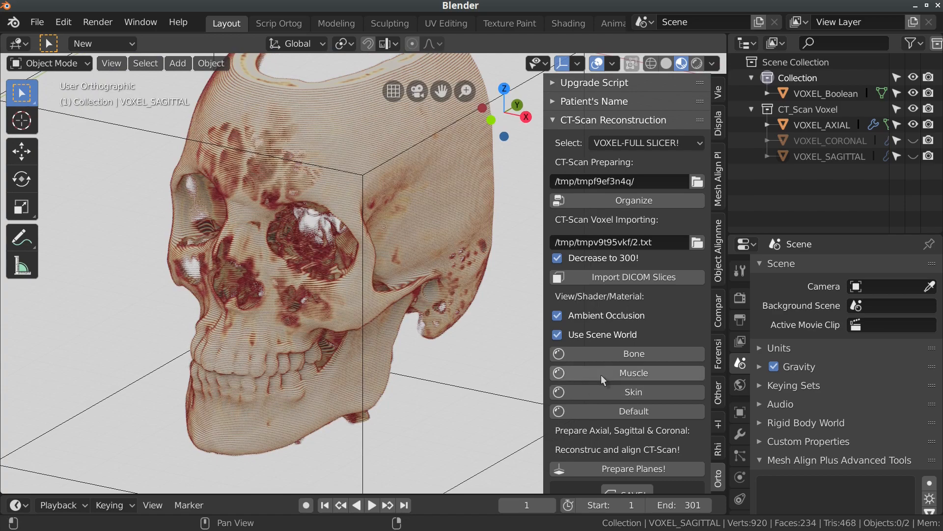
# Apply the Muscle material to the voxel head and inspect it at different distances
pyautogui.click(632, 372)
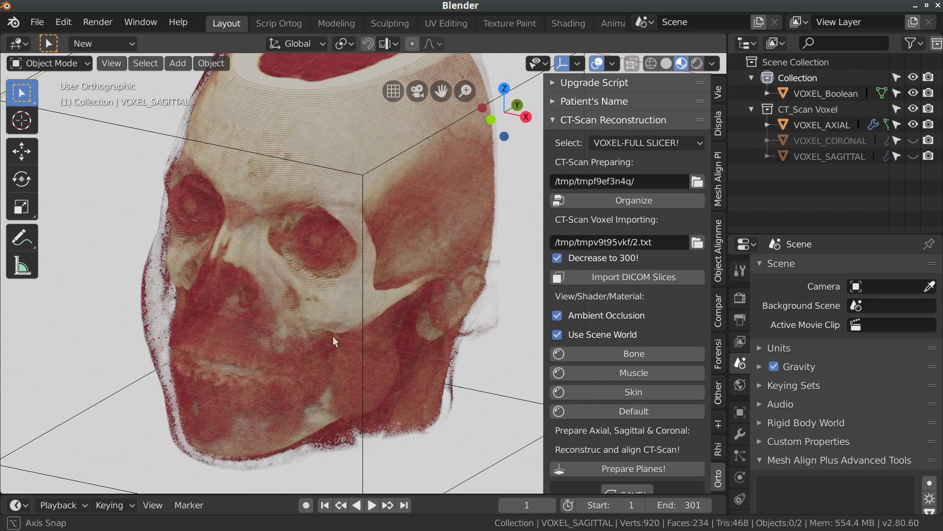
pyautogui.moveTo(332, 335)
pyautogui.mouseDown(button='middle')
pyautogui.moveTo(316, 281)
pyautogui.moveTo(313, 297)
pyautogui.moveTo(361, 305)
pyautogui.moveTo(322, 332)
pyautogui.moveTo(321, 299)
pyautogui.moveTo(349, 328)
pyautogui.moveTo(343, 412)
pyautogui.moveTo(334, 340)
pyautogui.moveTo(288, 347)
pyautogui.moveTo(299, 346)
pyautogui.moveTo(293, 375)
pyautogui.moveTo(308, 370)
pyautogui.moveTo(292, 281)
pyautogui.moveTo(300, 275)
pyautogui.moveTo(302, 314)
pyautogui.moveTo(299, 297)
pyautogui.moveTo(337, 322)
pyautogui.mouseUp(button='middle')
pyautogui.scroll(6, 319, 286)
pyautogui.scroll(-4, 319, 285)
pyautogui.scroll(-3, 335, 340)
pyautogui.scroll(3, 334, 316)
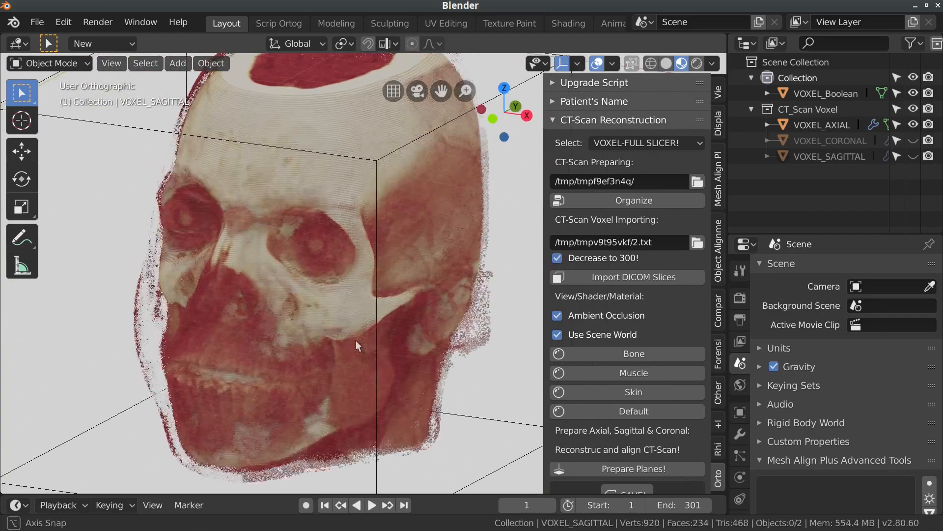
# Preview the Skin material on the voxel head and restore the Default material
pyautogui.click(628, 393)
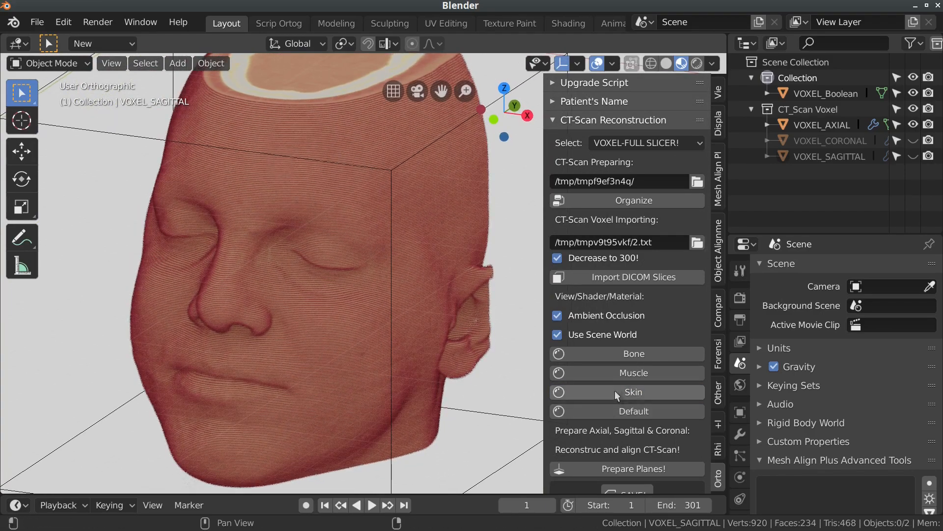
pyautogui.moveTo(466, 353); pyautogui.dragTo(323, 341, button='middle')
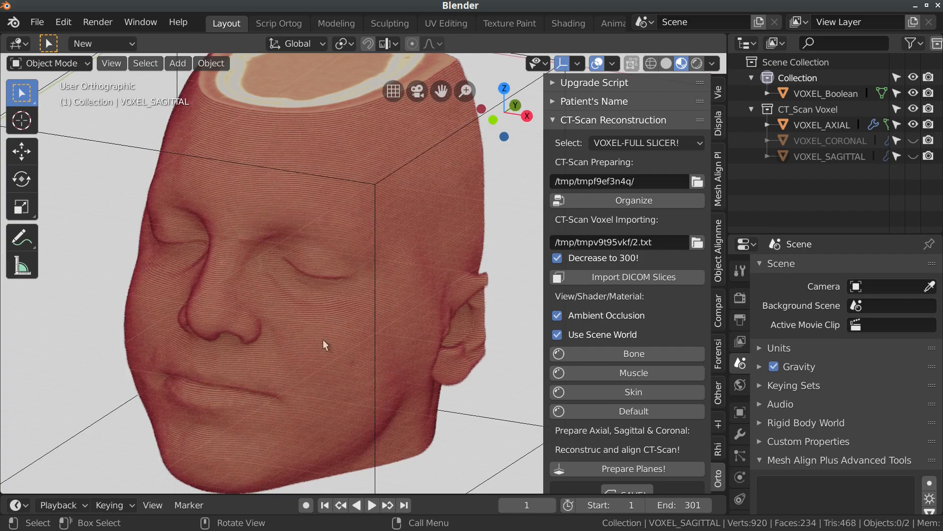
pyautogui.click(627, 413)
pyautogui.scroll(-2, 266, 335)
pyautogui.moveTo(266, 335); pyautogui.dragTo(337, 361, button='middle')
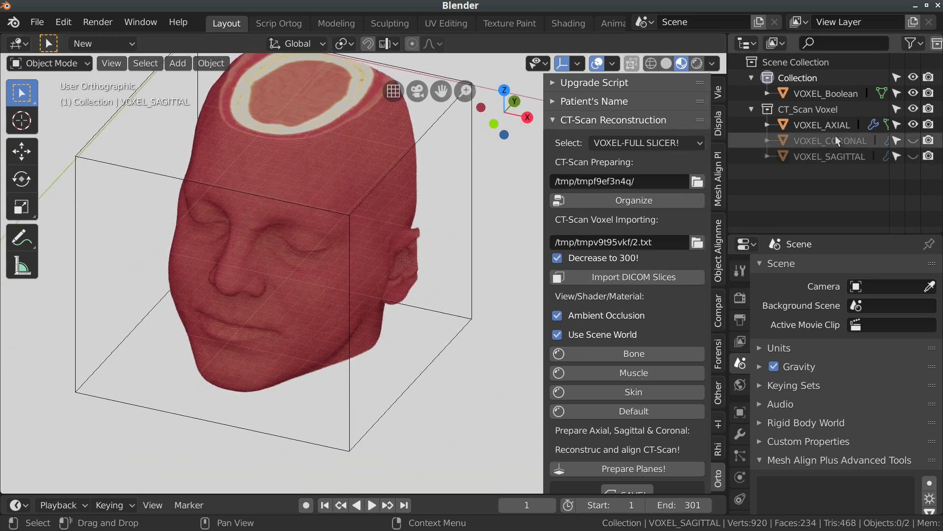
# Select VOXEL_Boolean, move it about 105 m in negative X to section the voxel head lengthwise, and inspect the cut
pyautogui.click(832, 95)
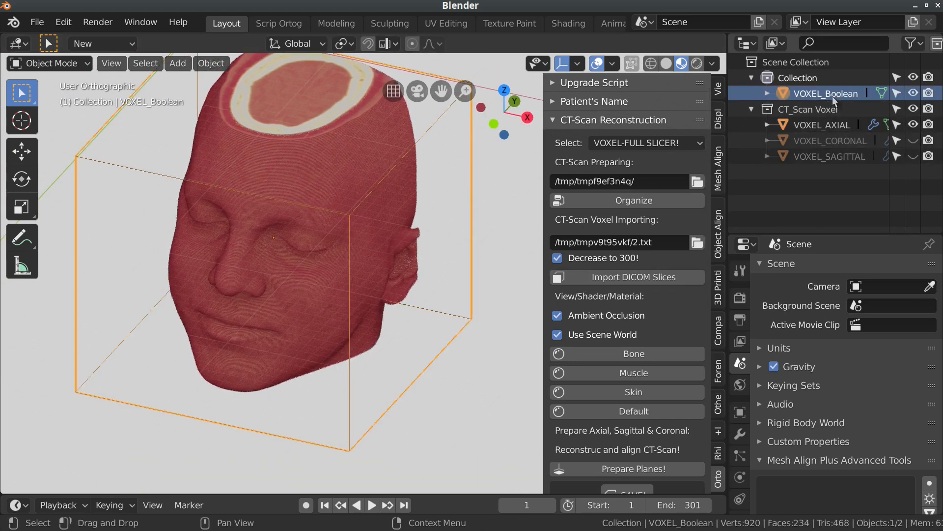
pyautogui.moveTo(240, 419); pyautogui.dragTo(349, 376, button='middle')
pyautogui.press('g')
pyautogui.press('x')
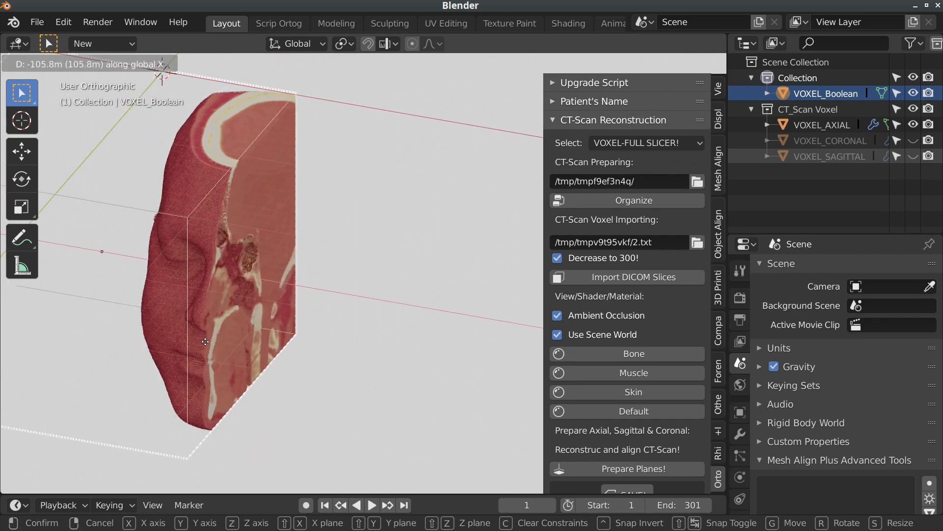
pyautogui.click(208, 340)
pyautogui.scroll(8, 324, 323)
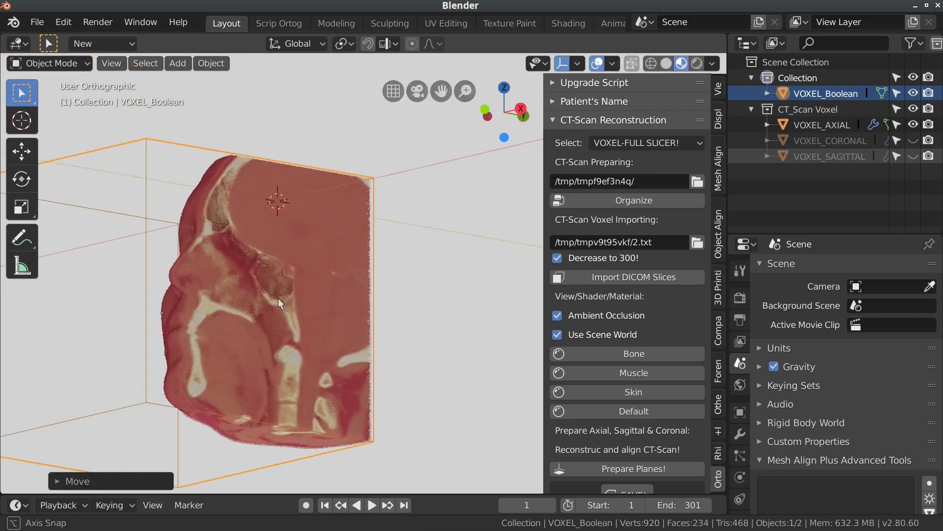
pyautogui.moveTo(318, 358); pyautogui.dragTo(363, 354, button='middle')
pyautogui.scroll(2, 348, 371)
pyautogui.scroll(-3, 358, 372)
# Move the Boolean box back along X to enclose the head's full width and lower it about 92 m along Z
pyautogui.press('g')
pyautogui.press('x')
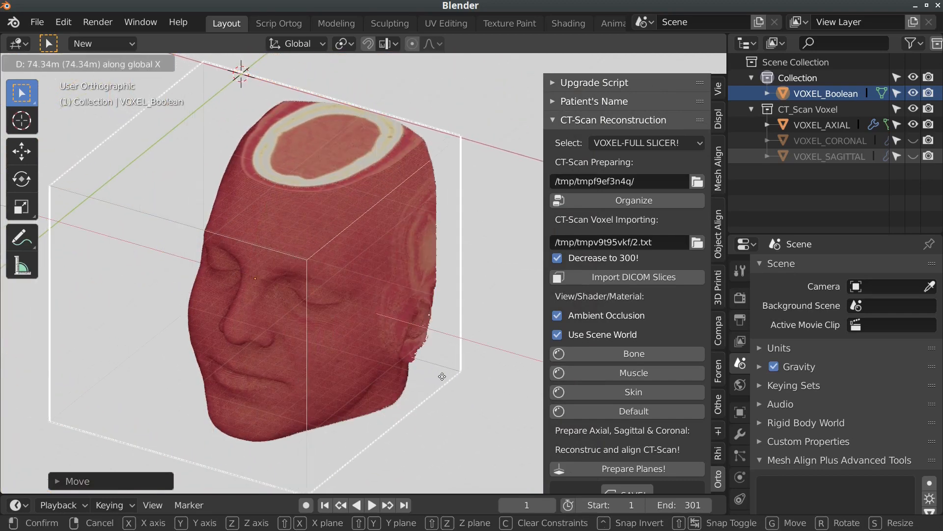
pyautogui.click(465, 382)
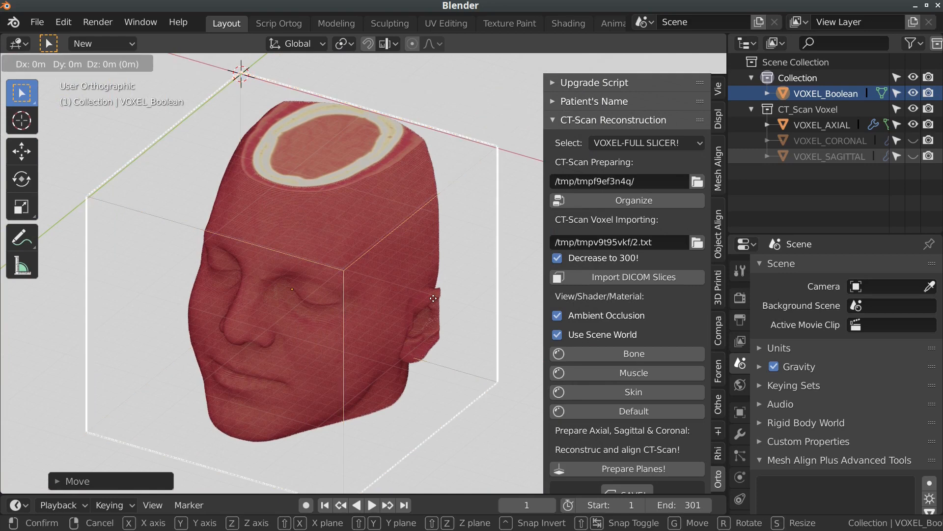
pyautogui.press('z')
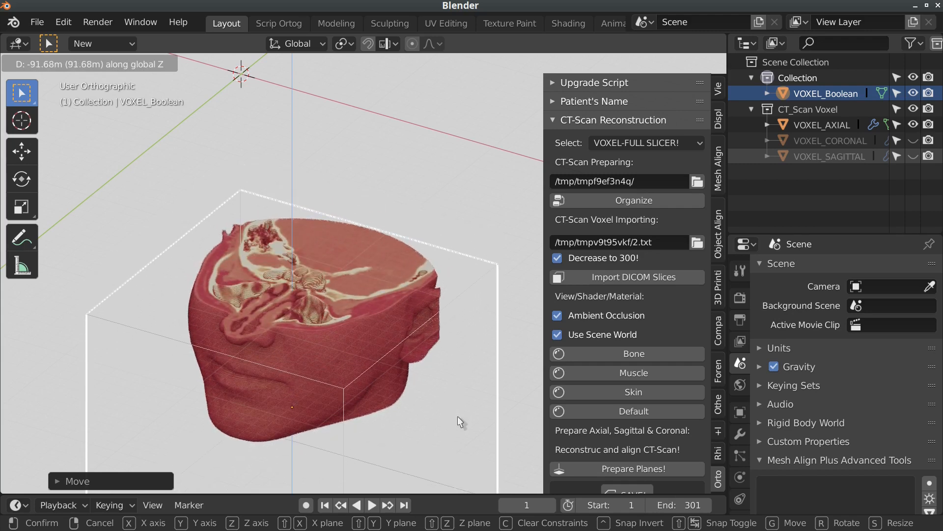
pyautogui.click(458, 415)
# Loop-cut VOXEL_Boolean through the middle, extrude one half's top face up past the skull top, and return to Object Mode
pyautogui.moveTo(394, 382); pyautogui.dragTo(394, 414, button='middle')
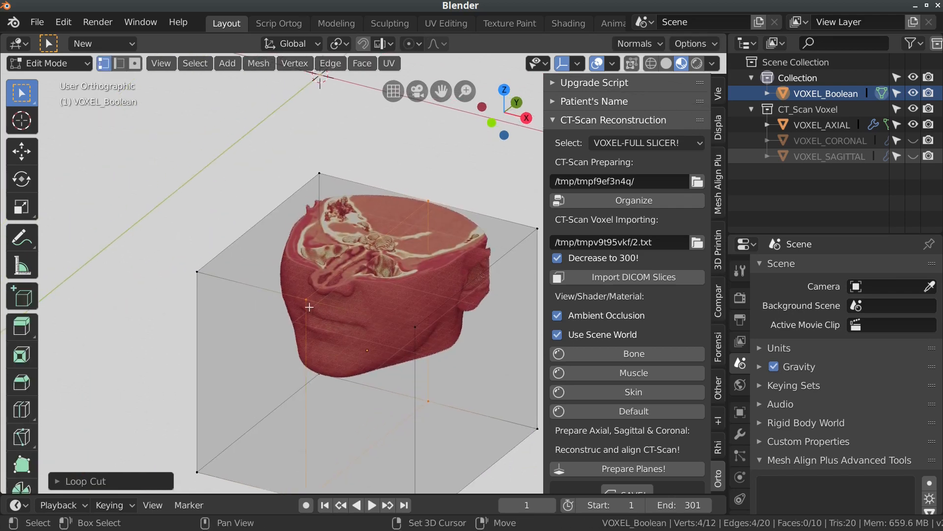
pyautogui.scroll(2, 364, 264)
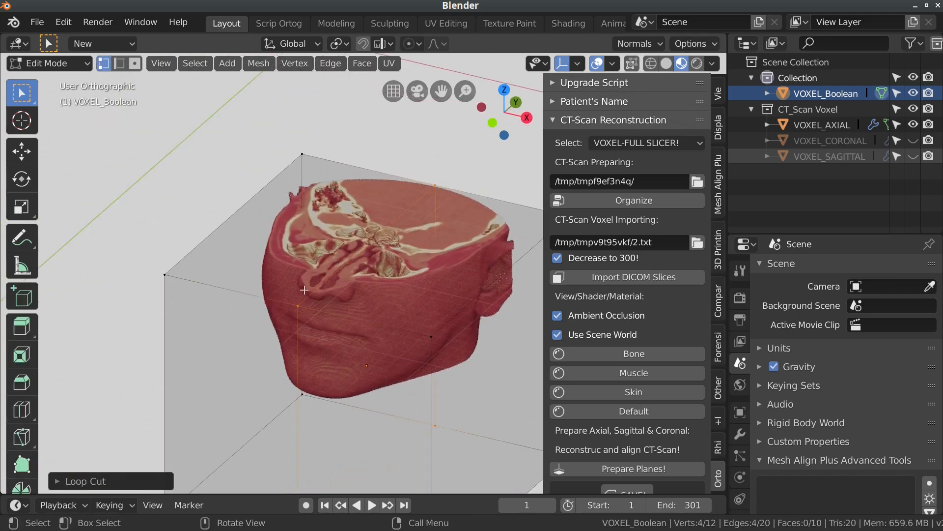
pyautogui.keyDown('shift'); pyautogui.moveTo(214, 214); pyautogui.dragTo(241, 278, button='middle'); pyautogui.keyUp('shift')
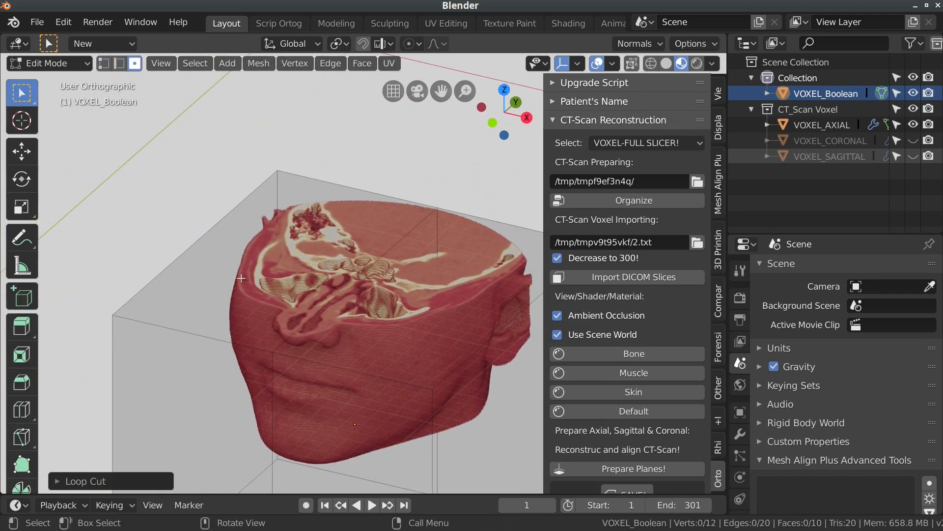
pyautogui.click(259, 259)
pyautogui.scroll(-2, 269, 301)
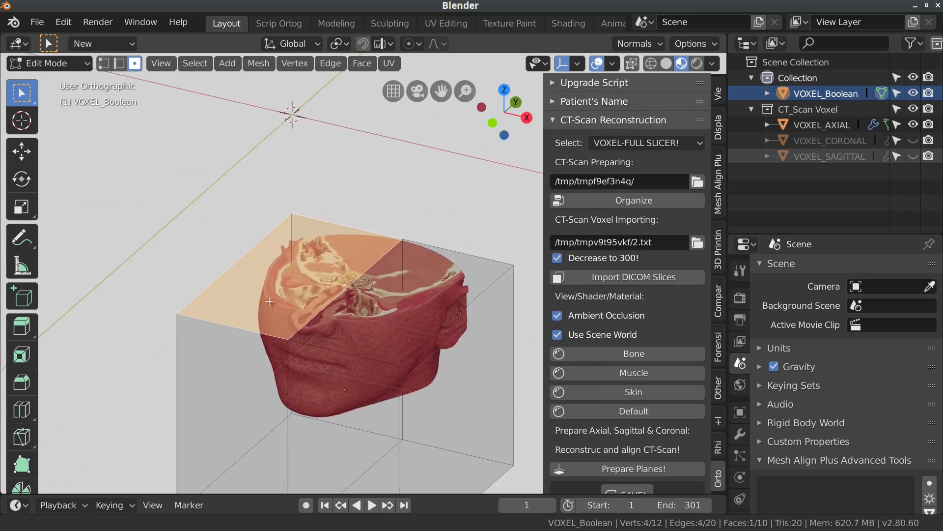
pyautogui.press('e')
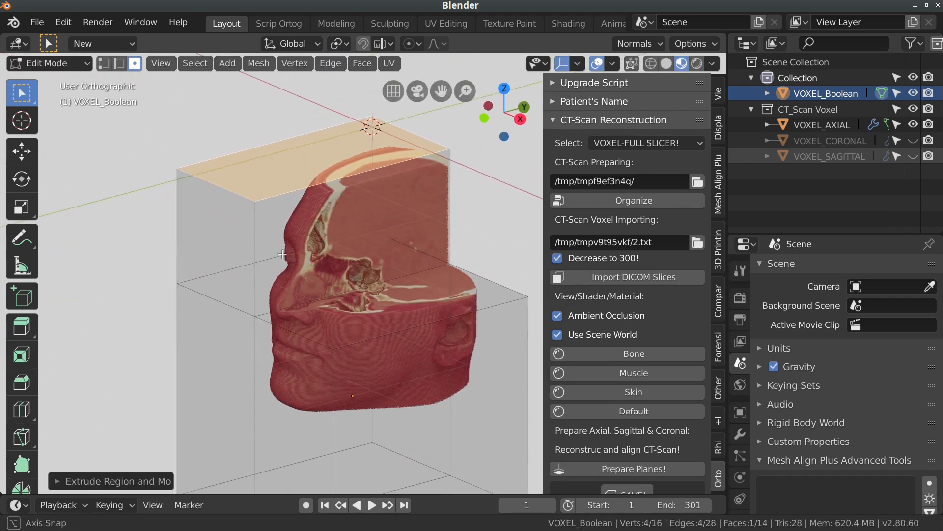
pyautogui.press('Tab')
pyautogui.scroll(2, 296, 279)
pyautogui.moveTo(292, 293)
pyautogui.mouseDown(button='middle')
pyautogui.moveTo(256, 350)
pyautogui.moveTo(230, 350)
pyautogui.moveTo(249, 326)
pyautogui.moveTo(229, 326)
pyautogui.moveTo(264, 322)
pyautogui.moveTo(270, 338)
pyautogui.moveTo(233, 350)
pyautogui.moveTo(258, 347)
pyautogui.moveTo(270, 301)
pyautogui.moveTo(286, 357)
pyautogui.moveTo(522, 391)
pyautogui.moveTo(294, 302)
pyautogui.moveTo(323, 358)
pyautogui.moveTo(335, 361)
pyautogui.mouseUp(button='middle')
pyautogui.scroll(3, 273, 320)
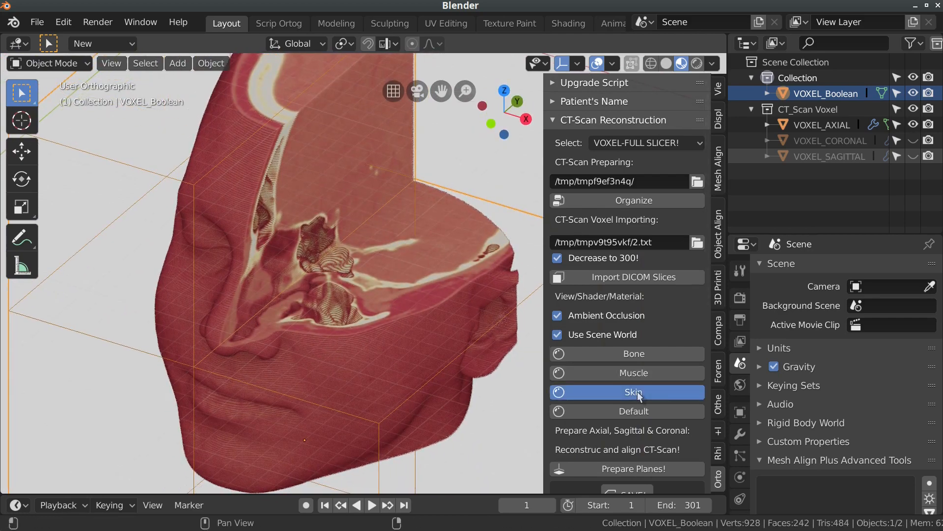
# Preview the Skin material and apply the Bone material to the stepped section of the voxel head
pyautogui.click(637, 392)
pyautogui.click(621, 354)
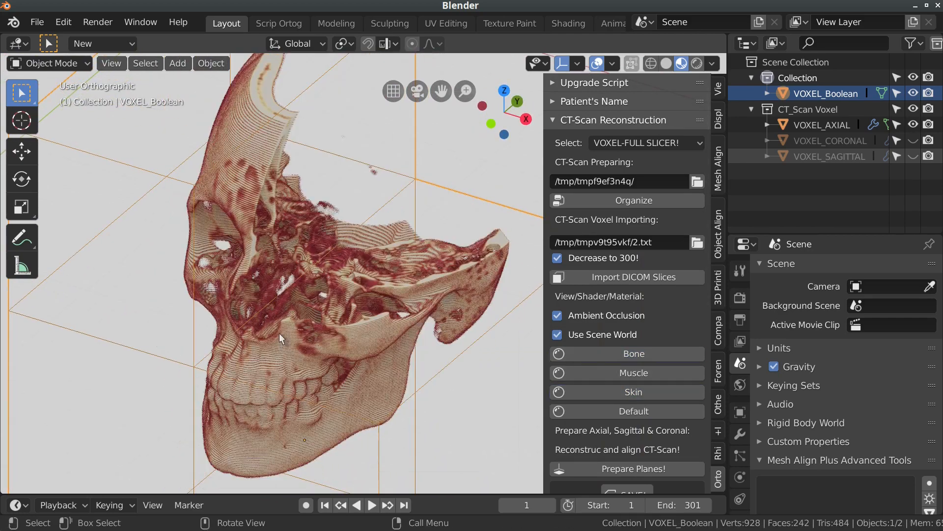
pyautogui.moveTo(280, 332); pyautogui.dragTo(394, 287, button='middle')
# Shift the stepped Boolean box freely across the skull to vary the cut through the Bone view
pyautogui.press('g')
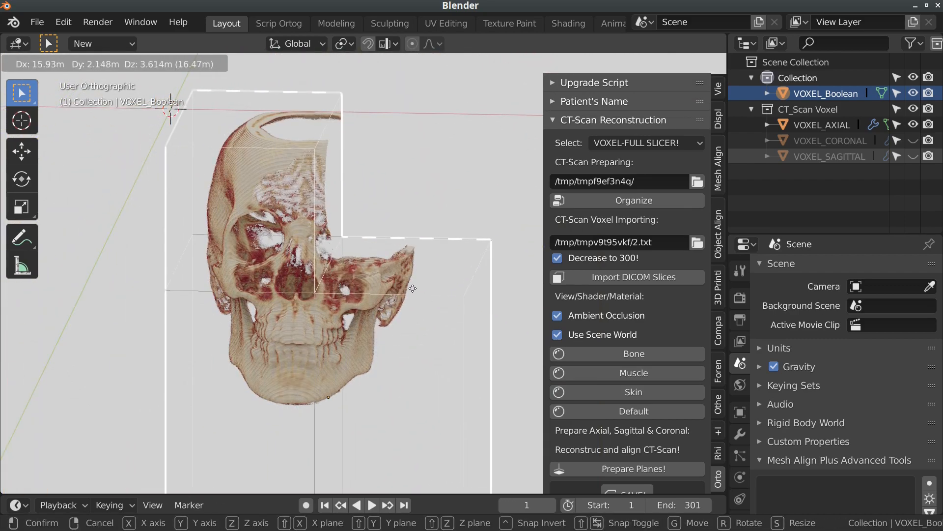
pyautogui.click(391, 287)
pyautogui.moveTo(391, 287); pyautogui.dragTo(455, 355, button='middle')
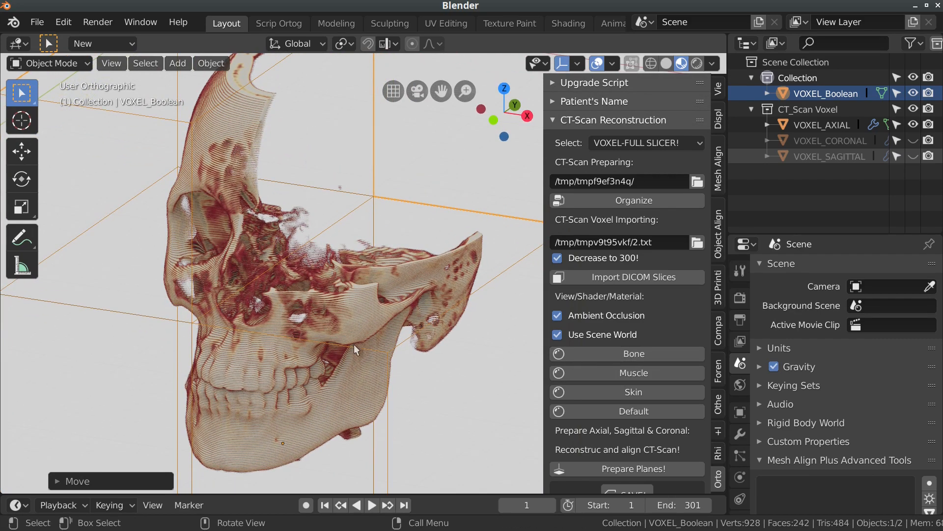
# Restore the Default material on the stepped voxel head section and inspect the exposed tissue
pyautogui.moveTo(354, 344); pyautogui.dragTo(273, 295, button='middle')
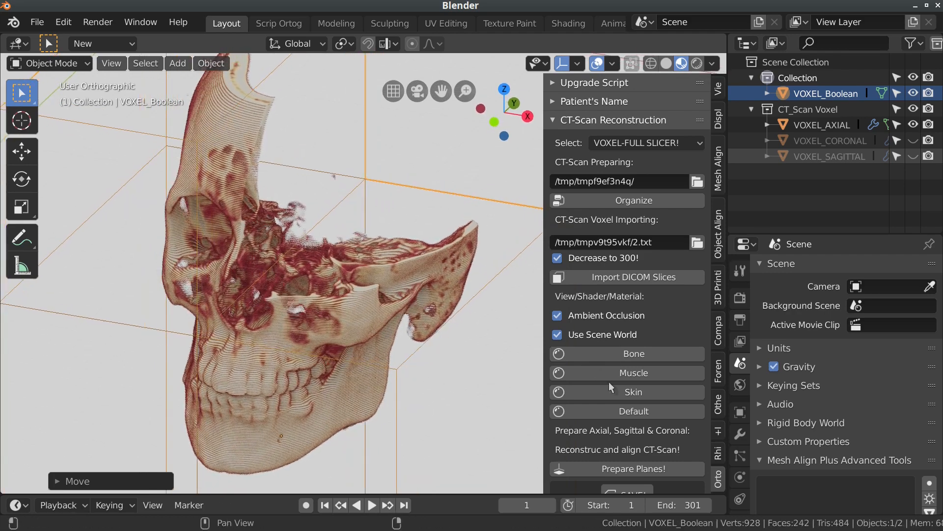
pyautogui.click(599, 410)
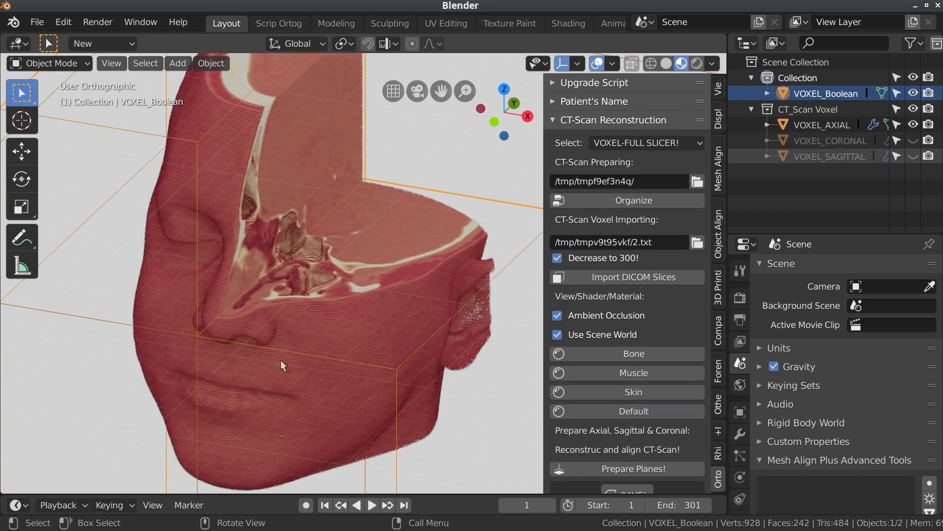
pyautogui.moveTo(312, 355)
pyautogui.mouseDown(button='middle')
pyautogui.moveTo(303, 343)
pyautogui.moveTo(319, 345)
pyautogui.moveTo(310, 349)
pyautogui.mouseUp(button='middle')
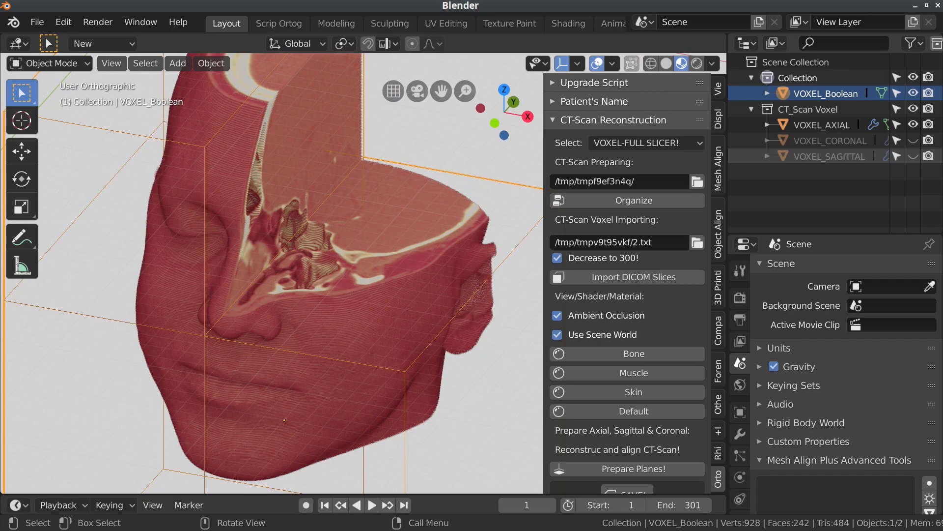